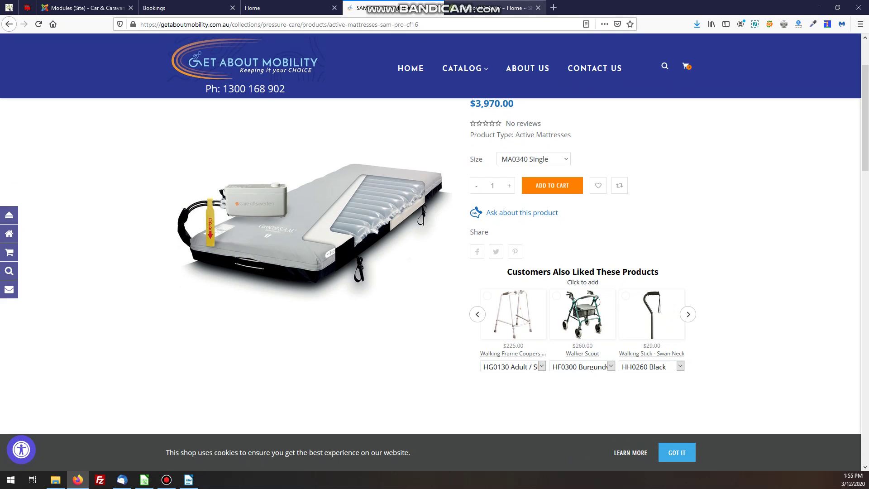
# Step: Switch to the Shopify admin and open the installed Zoorix - Upsell & Cross Sell app
pyautogui.click(507, 7)
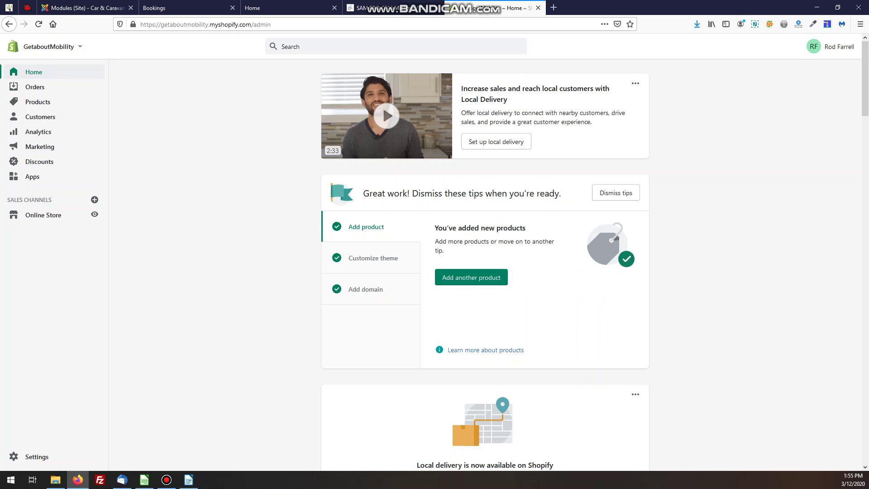
pyautogui.click(32, 176)
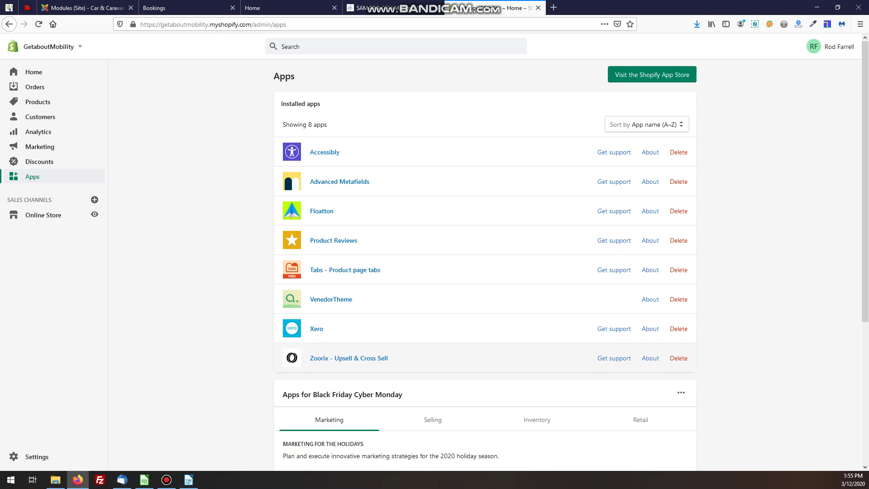
pyautogui.click(349, 358)
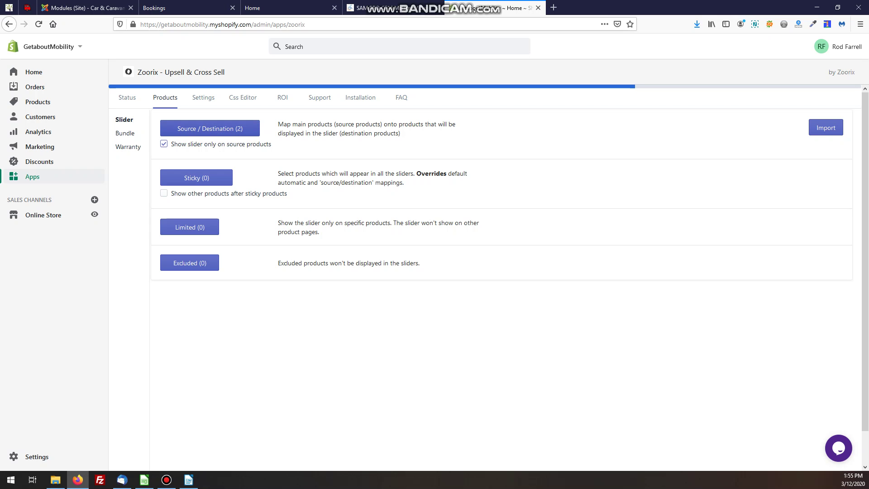
# Step: Review the SAM PRO CF16 Mattress page in the storefront, including its suggested products slider, and return to the Zoorix app
pyautogui.click(392, 7)
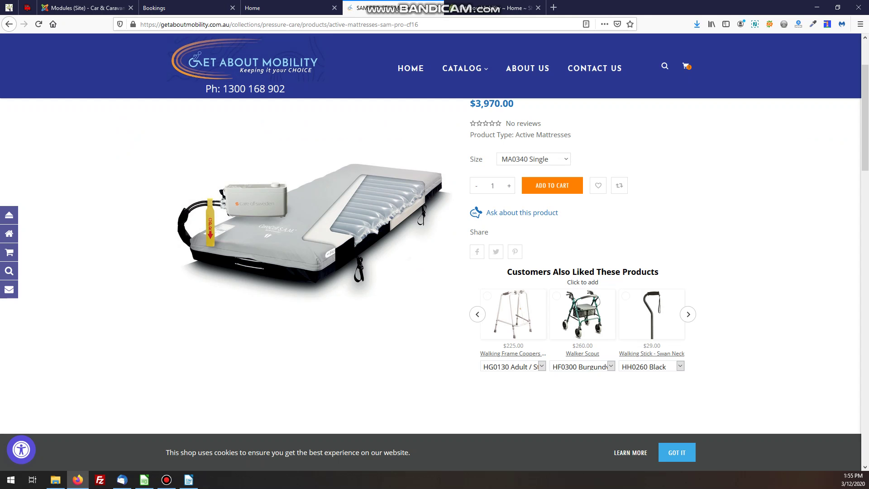
pyautogui.scroll(4, 435, 245)
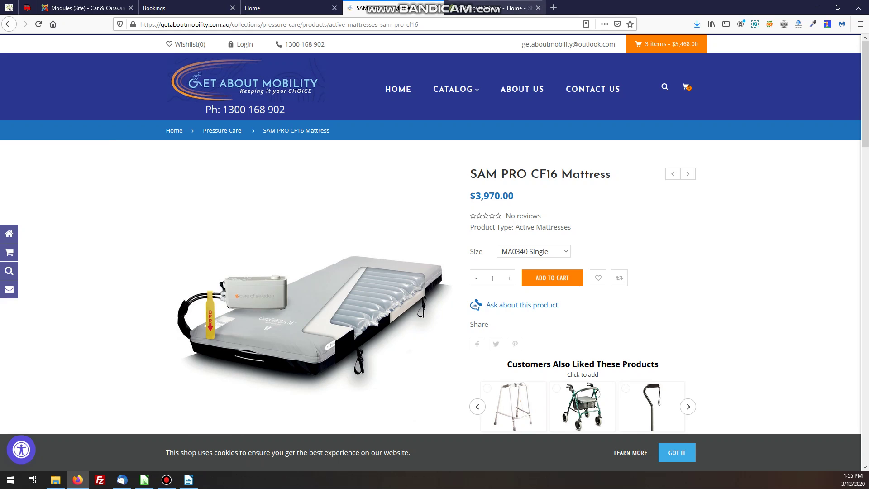
pyautogui.click(497, 8)
# Step: Start a new source/destination mapping for the slider and set the source product filter to Manual collection
pyautogui.click(209, 128)
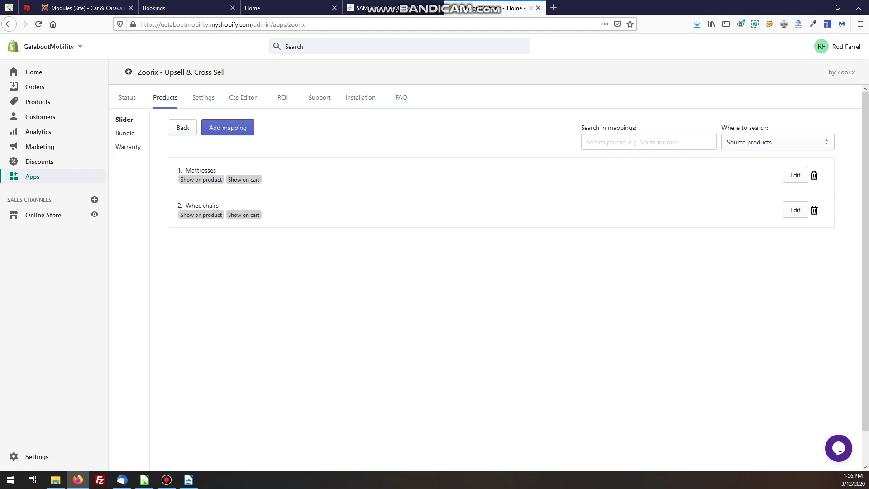
pyautogui.click(227, 128)
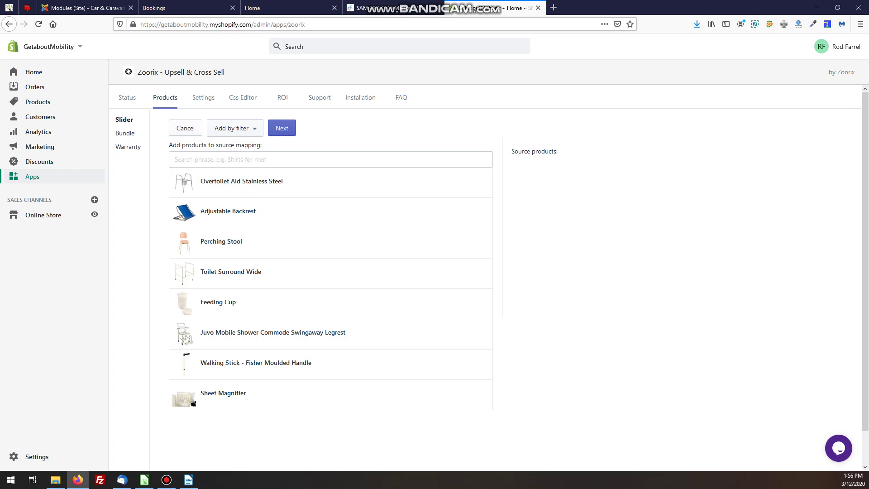
pyautogui.click(229, 128)
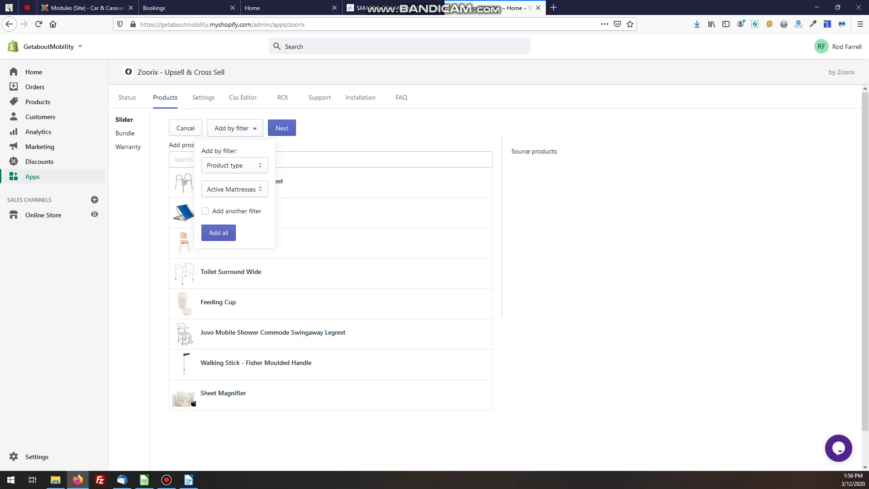
pyautogui.click(234, 166)
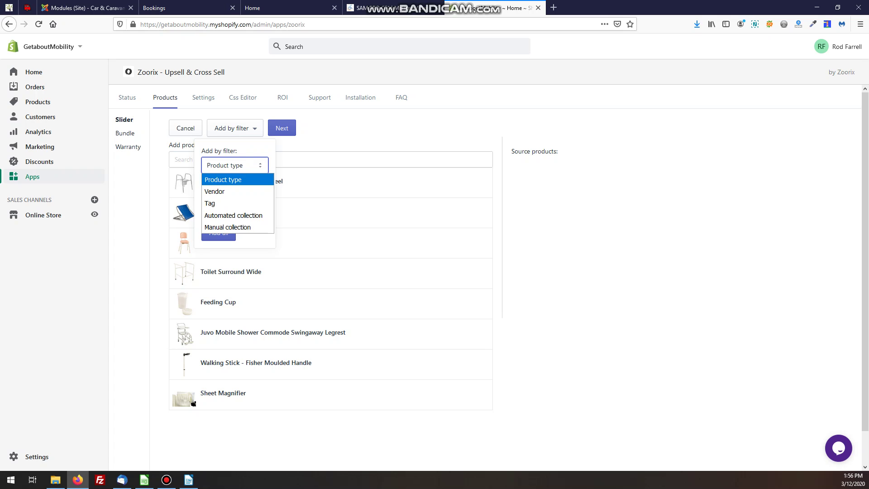
pyautogui.press('Down')
pyautogui.press('Down')
pyautogui.press('Down')
pyautogui.press('Down')
pyautogui.press('Return')
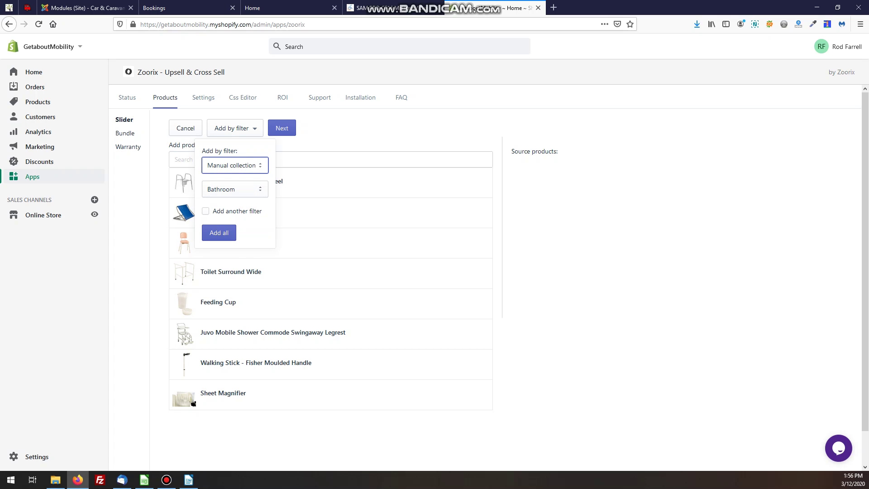
# Step: Add all products of the Mobility collection as source products and look through the resulting list
pyautogui.click(234, 189)
pyautogui.press('Down')
pyautogui.press('Down')
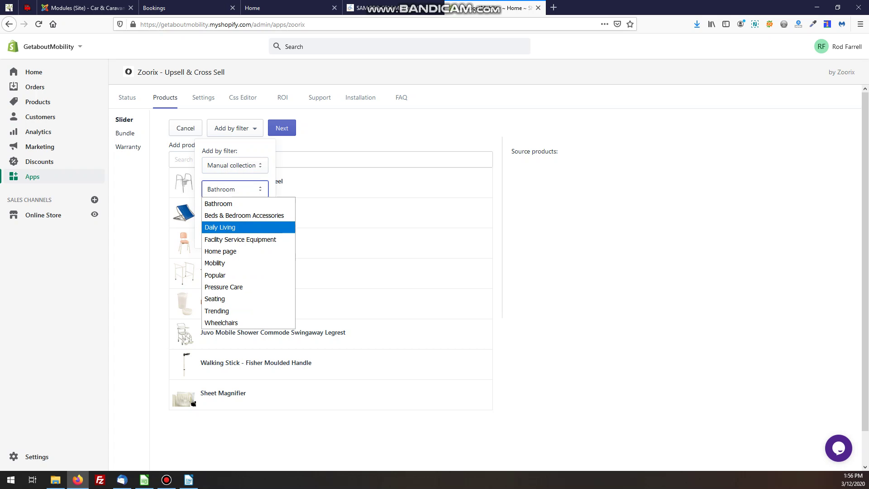
pyautogui.press('Down')
pyautogui.press('Down')
pyautogui.press('Down')
pyautogui.press('Down')
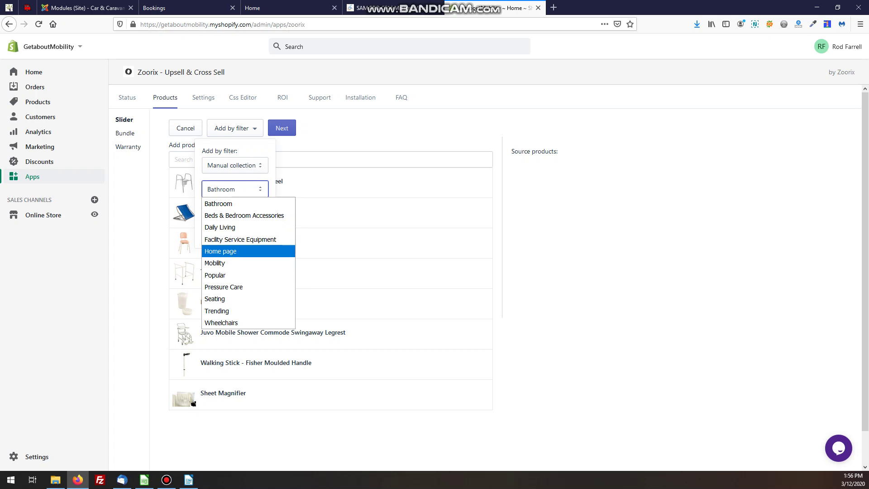
pyautogui.press('Up')
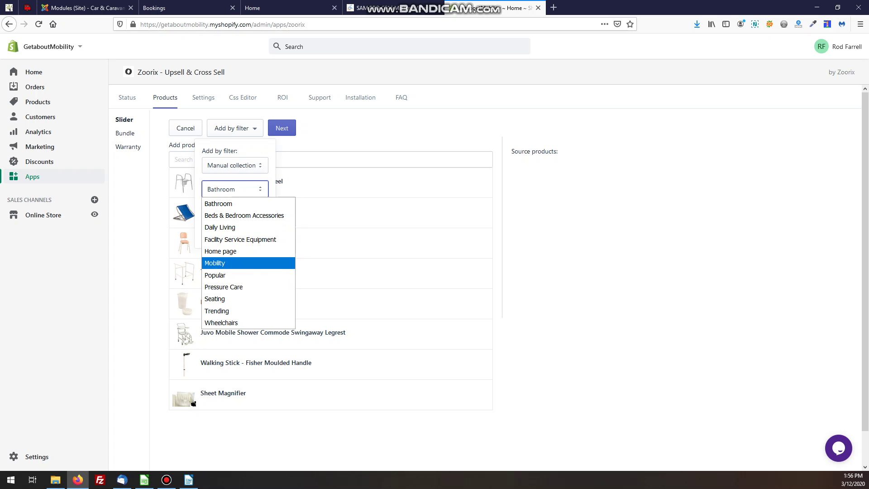
pyautogui.press('Return')
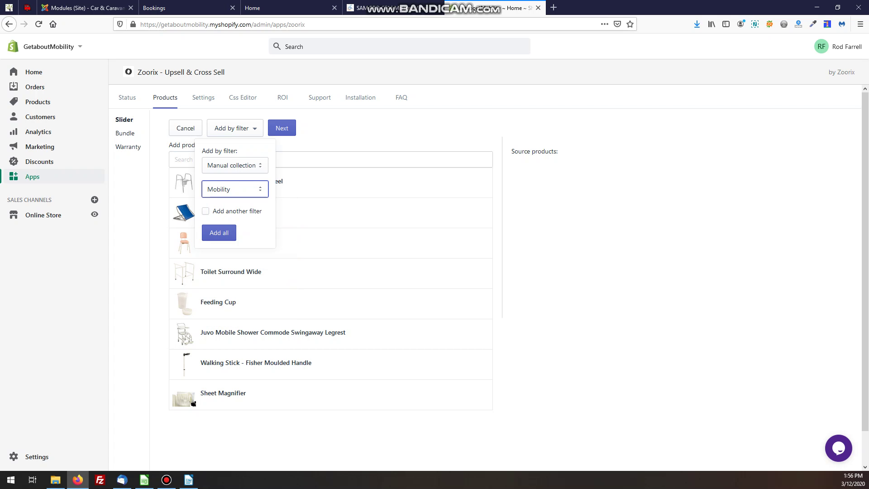
pyautogui.click(219, 233)
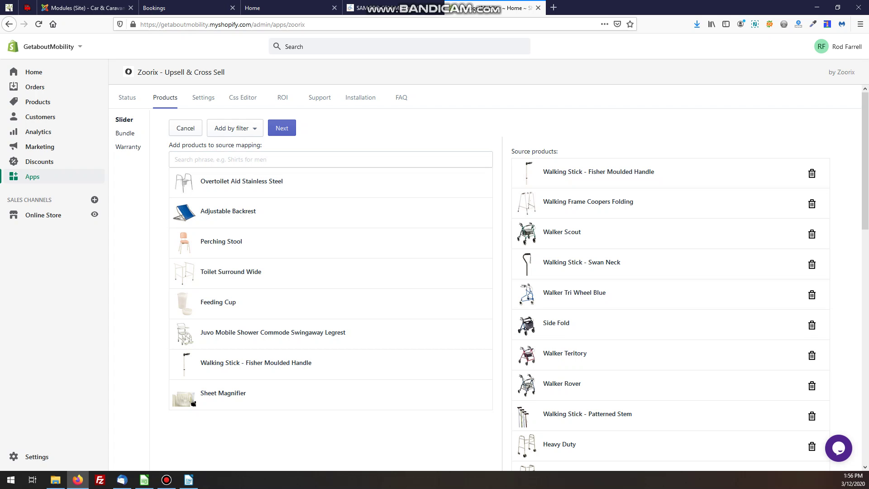
pyautogui.scroll(-4, 453, 272)
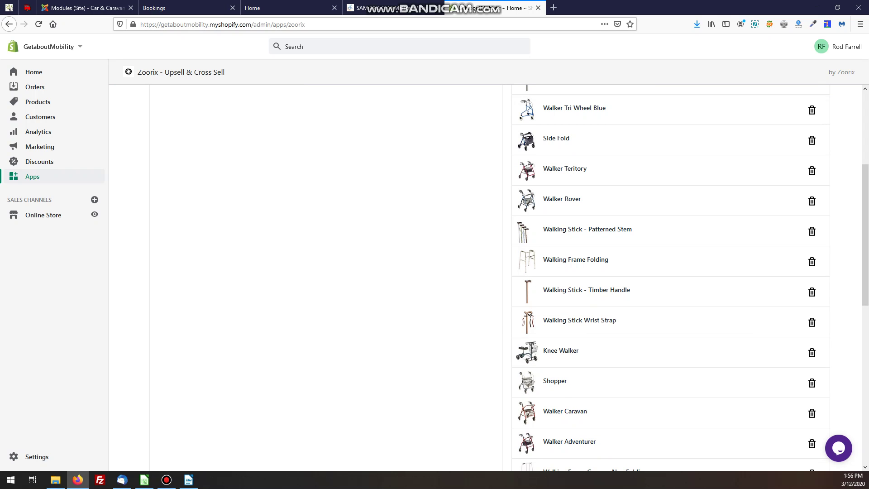
pyautogui.scroll(4, 484, 277)
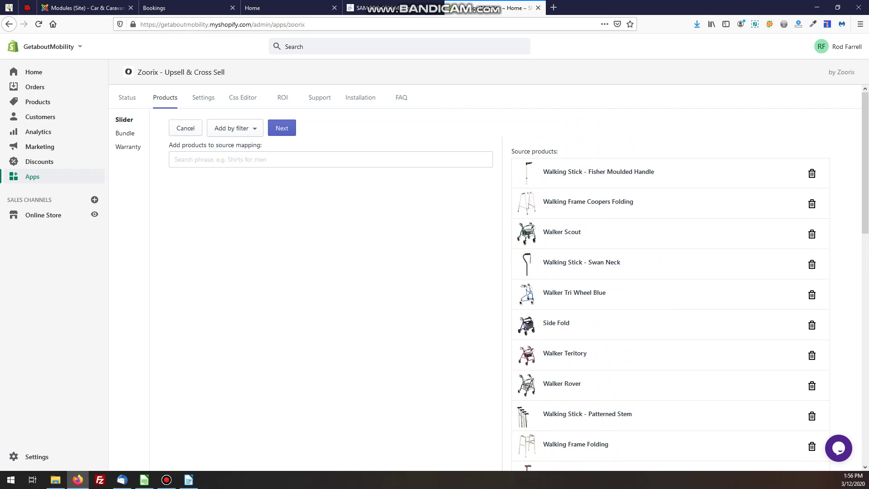
# Step: Proceed to the destination products and add all products from the manual collection Daily Living
pyautogui.click(281, 127)
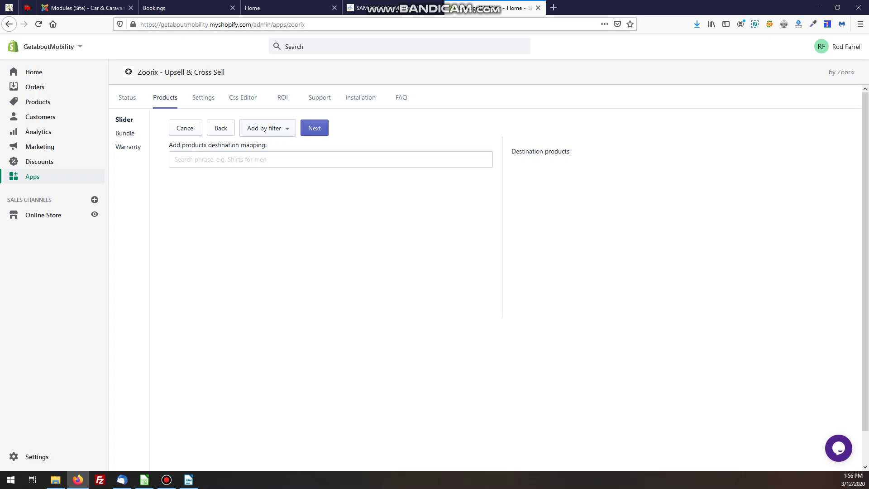
pyautogui.click(267, 128)
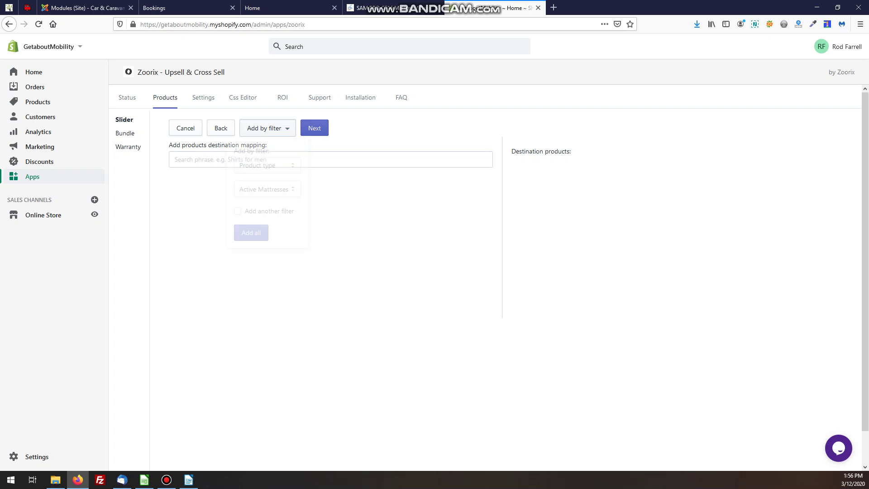
pyautogui.click(267, 165)
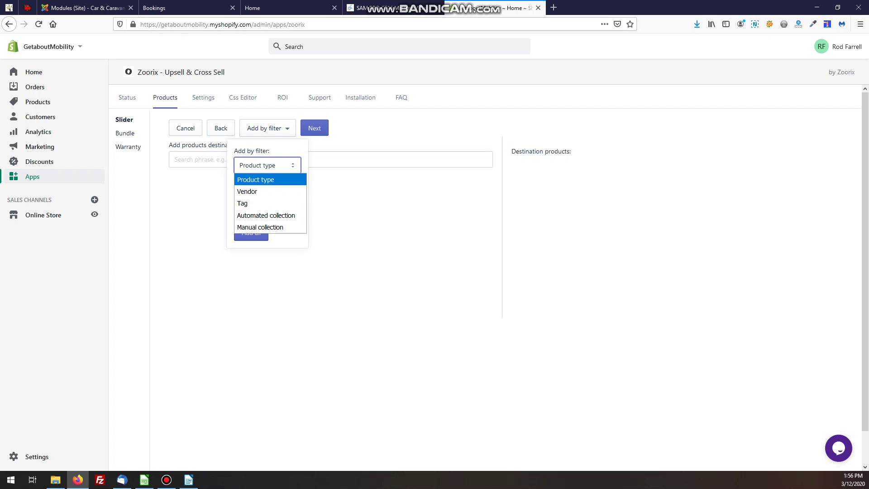
pyautogui.click(269, 226)
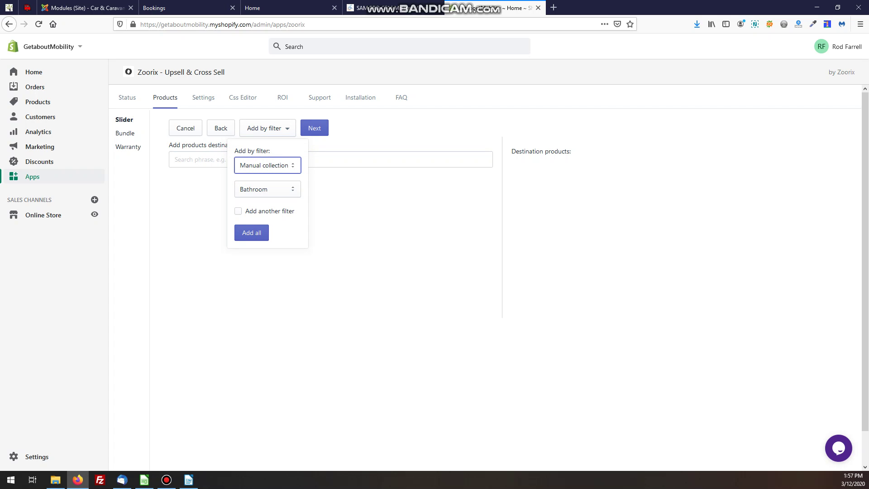
pyautogui.click(267, 189)
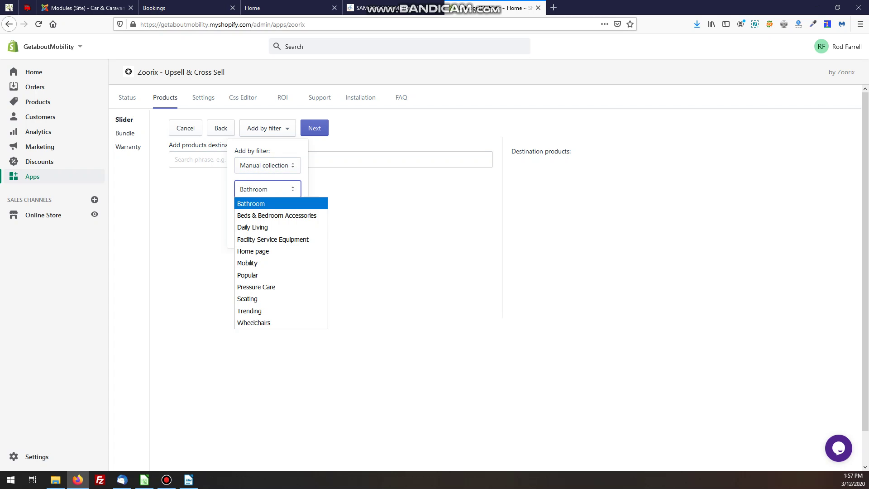
pyautogui.press('Down')
pyautogui.press('Down')
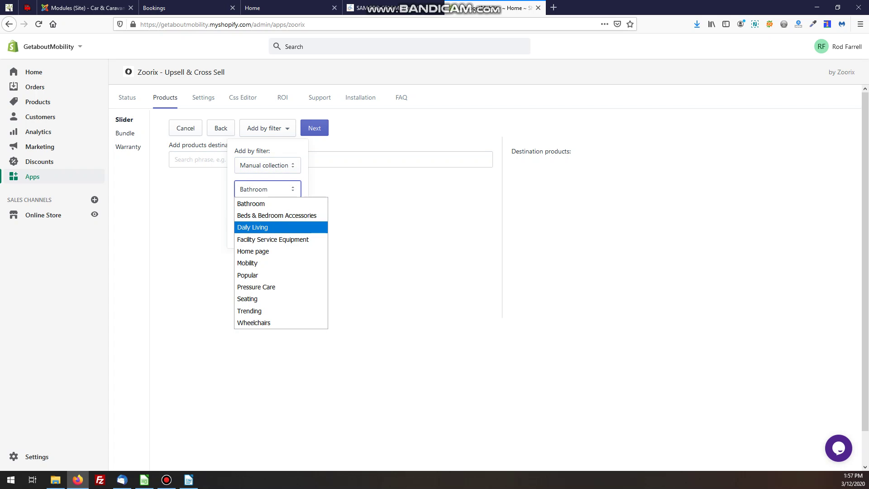
pyautogui.press('Return')
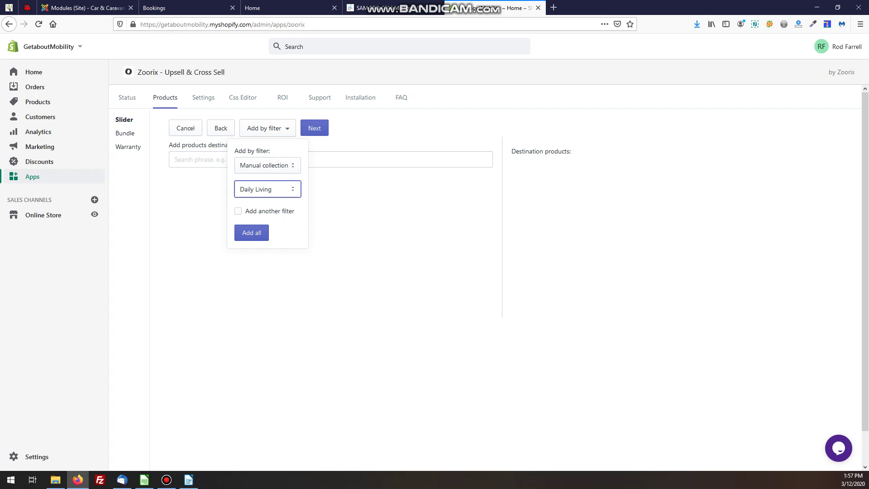
pyautogui.click(252, 233)
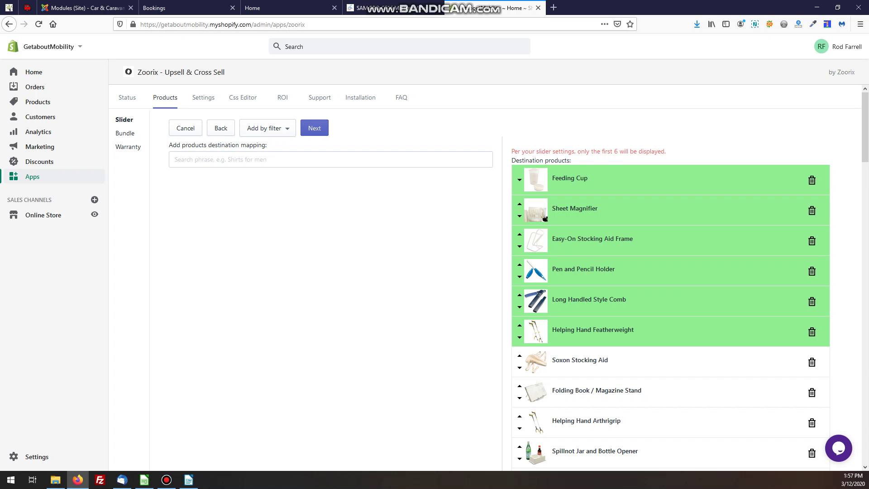
# Step: Accept the destination products and default display conditions, name the mapping Mobility, and save it
pyautogui.click(314, 128)
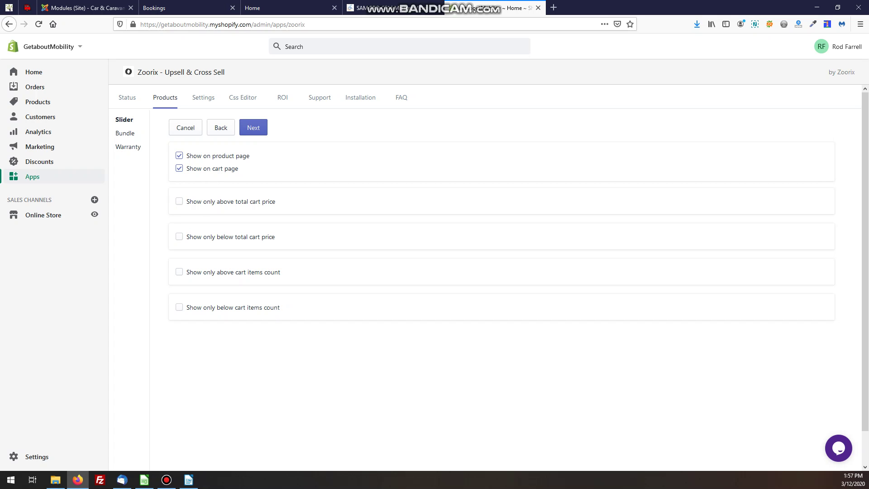
pyautogui.click(253, 127)
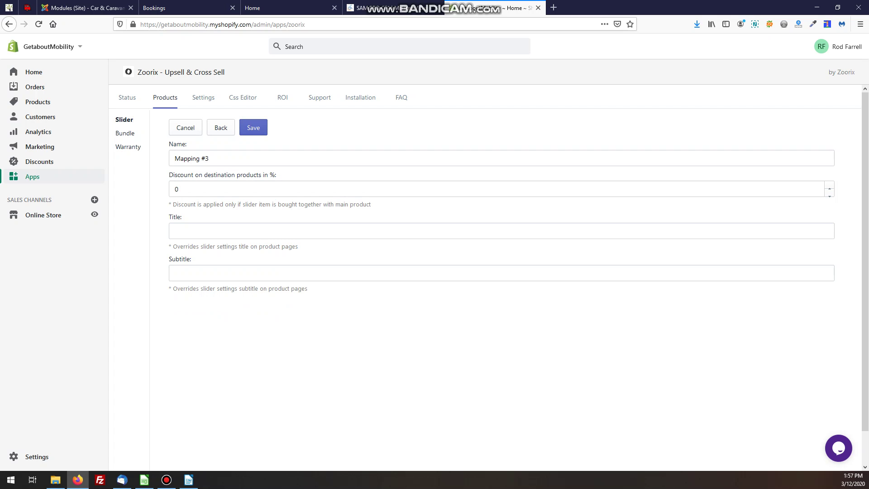
pyautogui.tripleClick(191, 157)
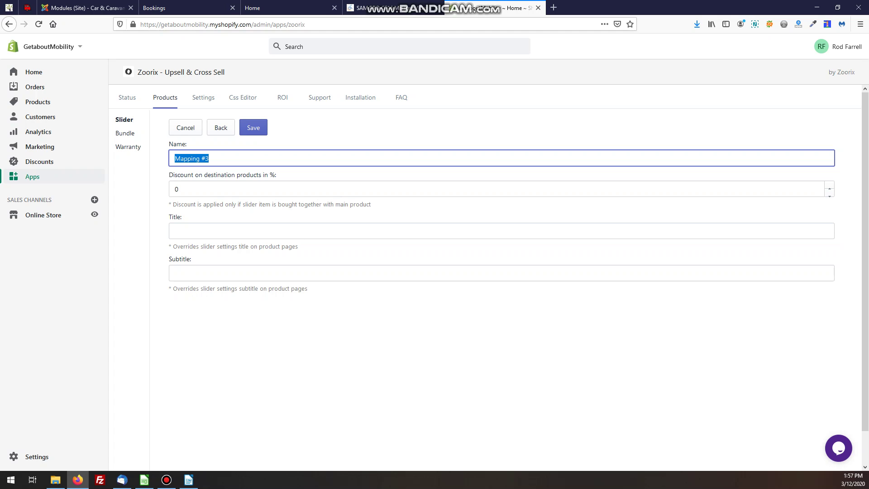
pyautogui.write('Mobility')
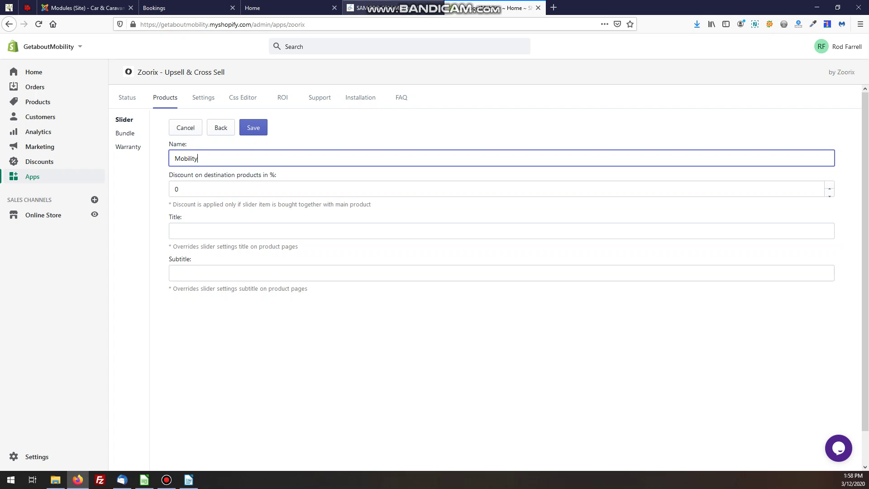
pyautogui.click(389, 8)
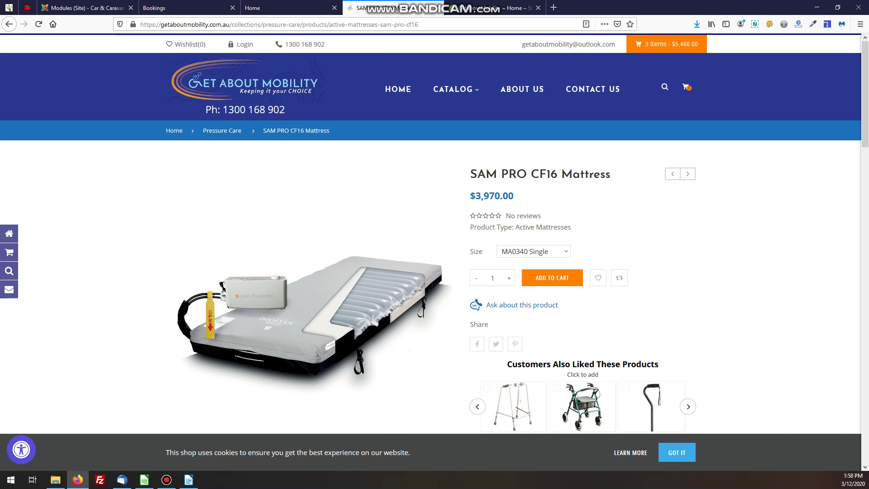
pyautogui.click(498, 8)
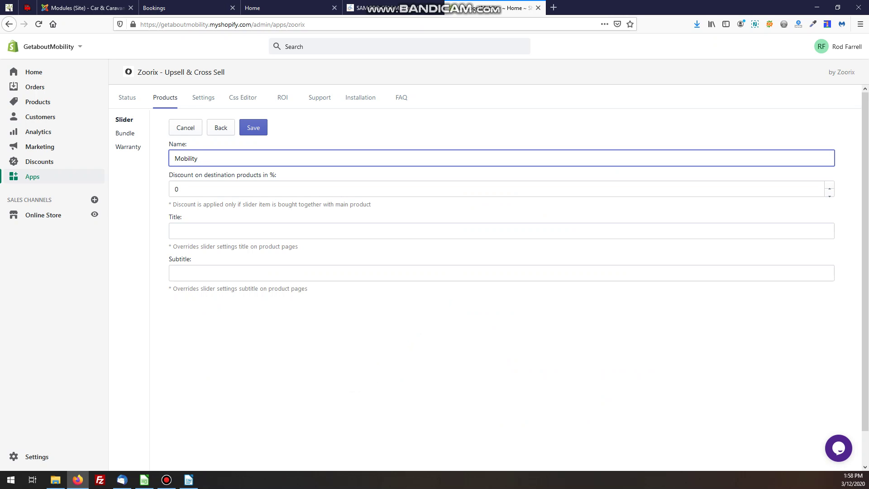
pyautogui.click(253, 127)
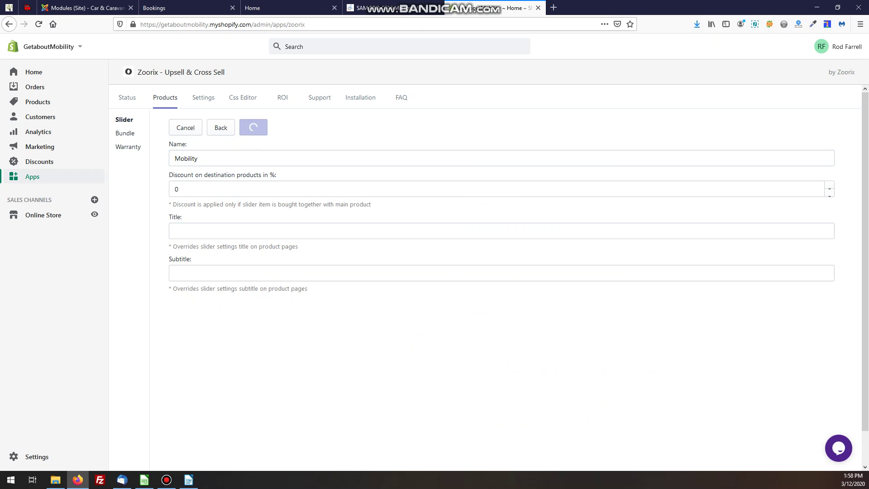